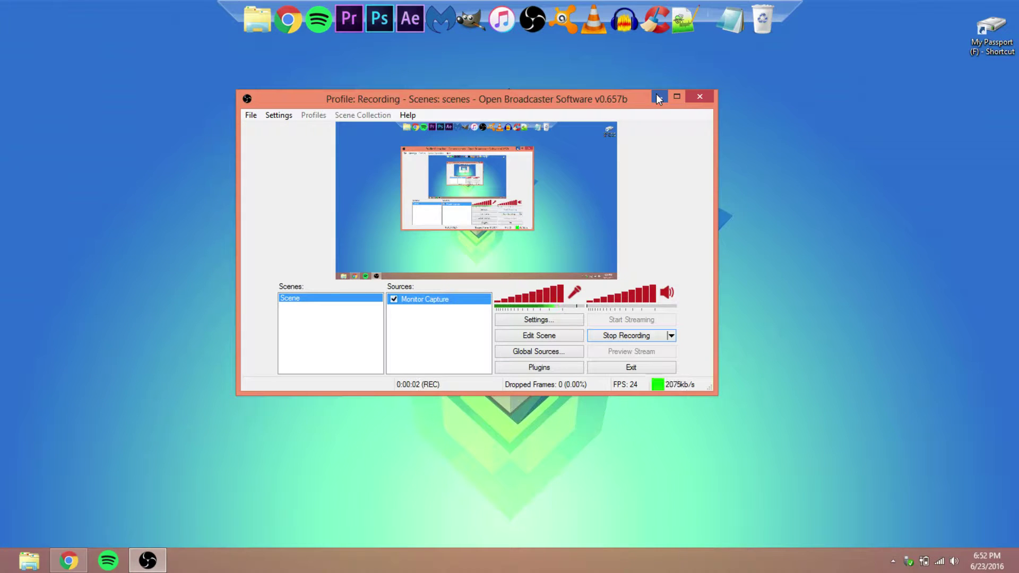
# - Minimize the OBS recording window so the desktop and dock are visible
pyautogui.click(658, 98)
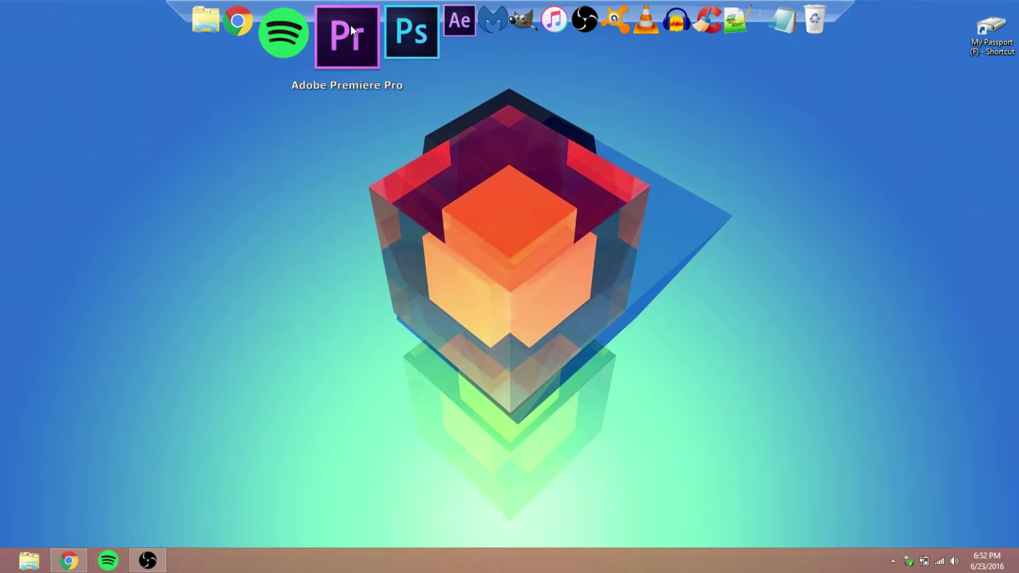
# - Launch Premiere Pro from the dock so the Material Design for Google Chrome! sequence opens
pyautogui.click(350, 31)
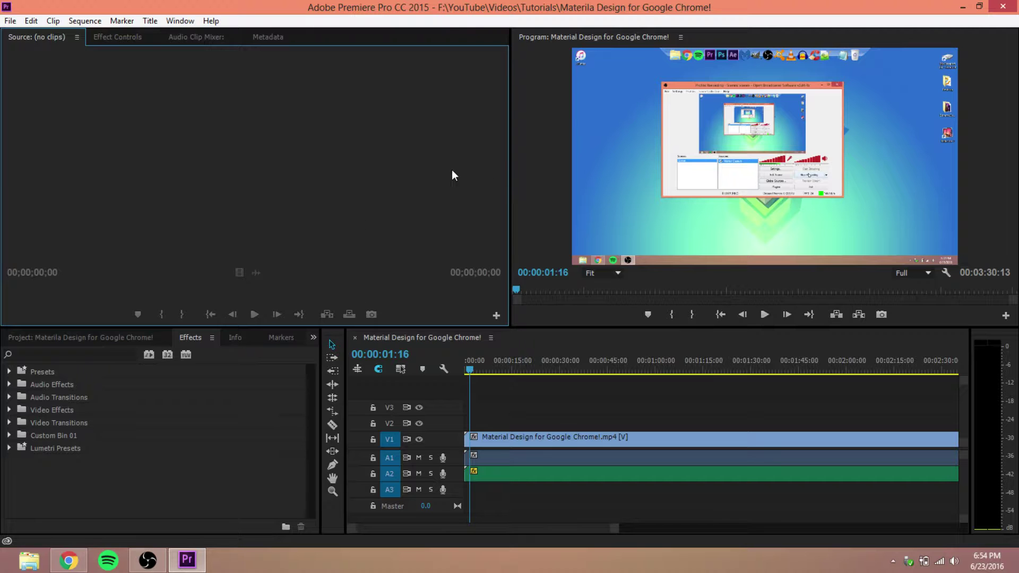
# - Show the Project bin, select outro.psd to view its details, and enlarge the clip icons
pyautogui.click(45, 336)
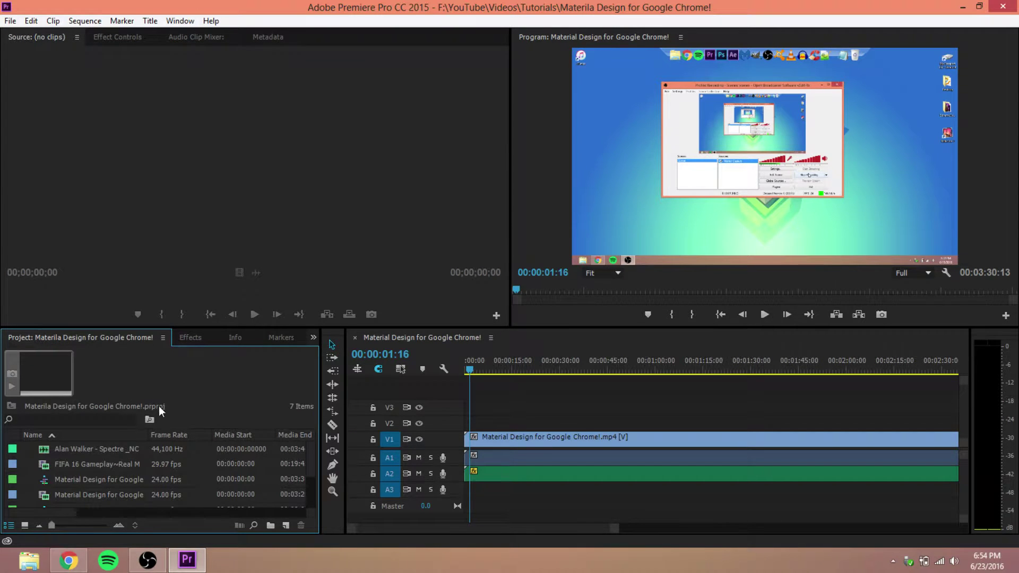
pyautogui.moveTo(310, 450); pyautogui.dragTo(309, 478)
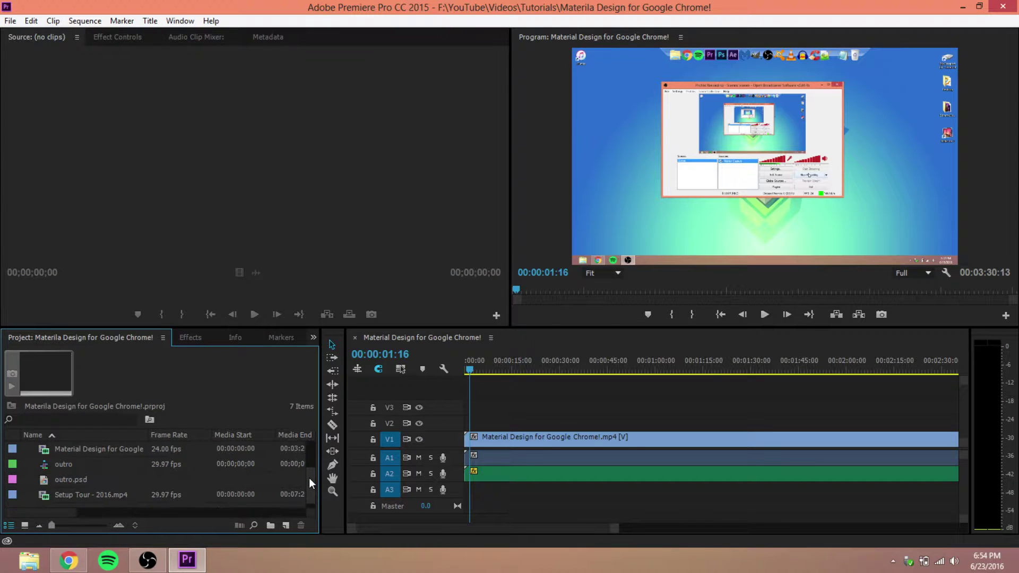
pyautogui.click(72, 477)
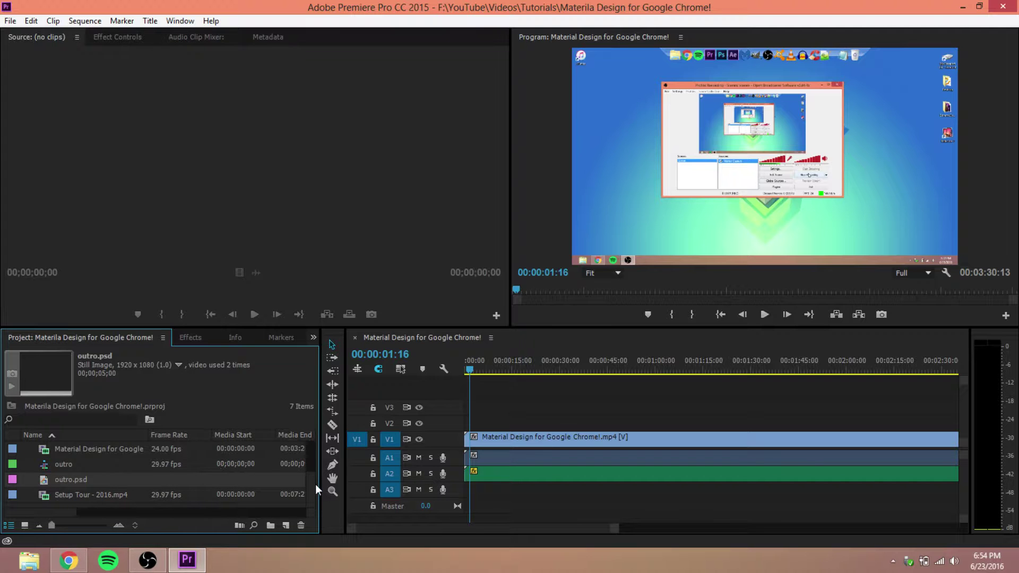
pyautogui.moveTo(312, 486); pyautogui.dragTo(310, 463)
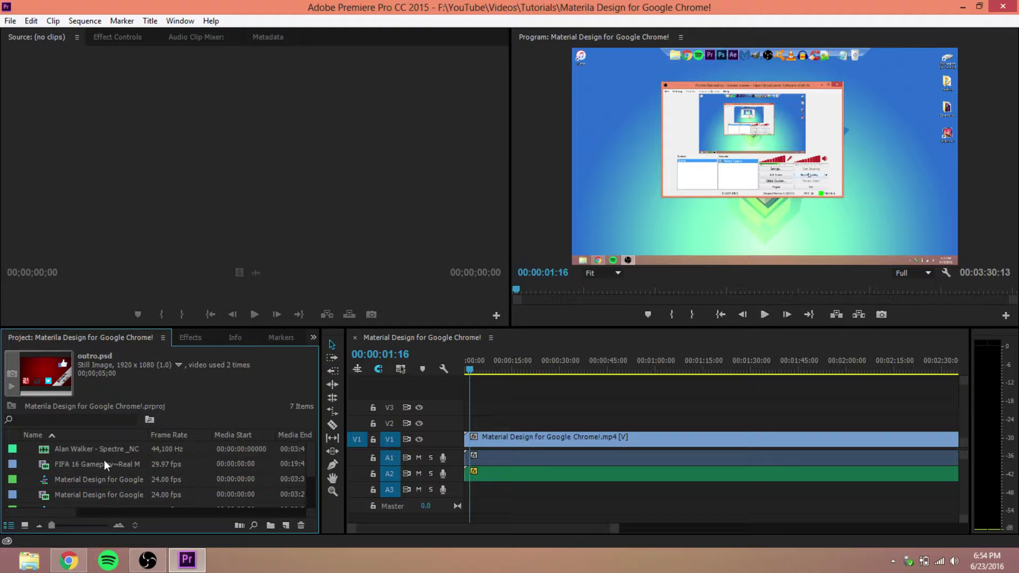
pyautogui.moveTo(51, 527)
pyautogui.mouseDown()
pyautogui.moveTo(116, 525)
pyautogui.moveTo(37, 523)
pyautogui.mouseUp()
pyautogui.click(190, 338)
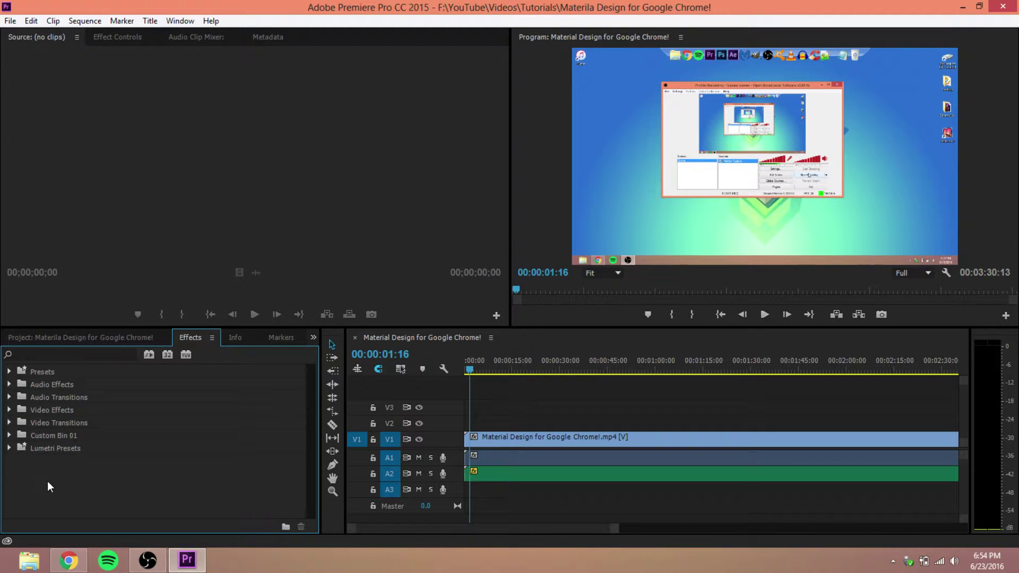
pyautogui.click(237, 340)
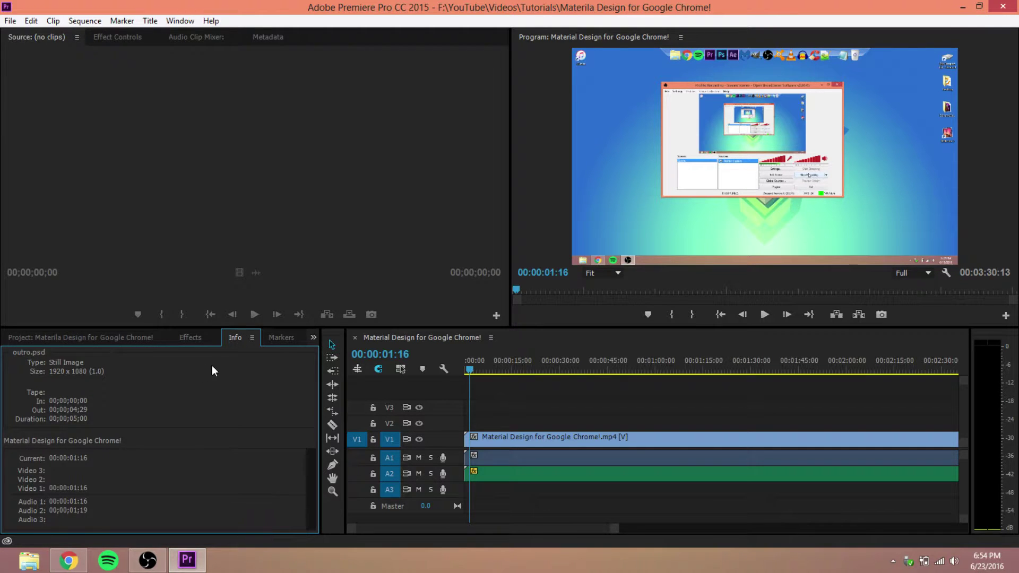
pyautogui.click(288, 339)
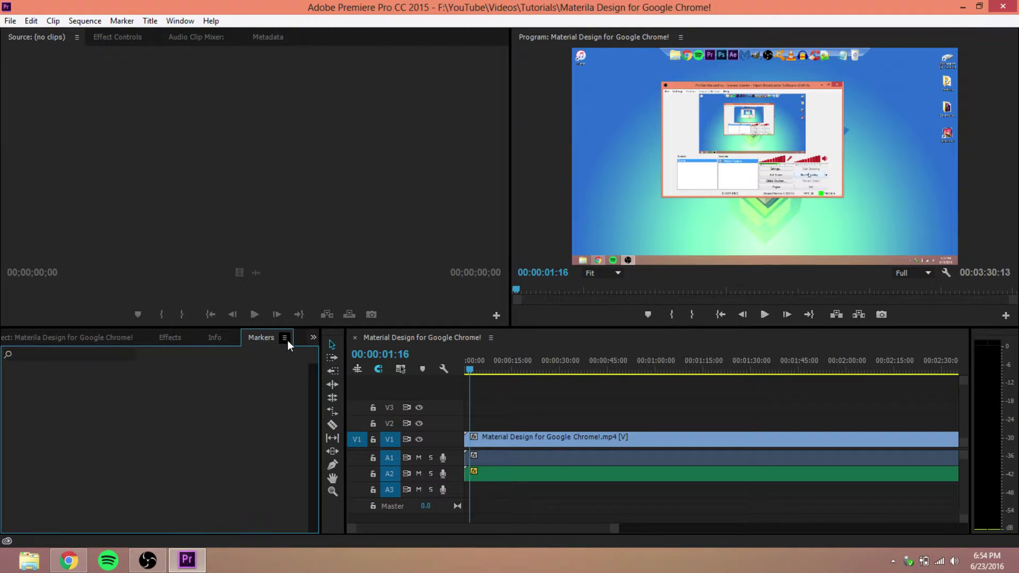
pyautogui.click(79, 340)
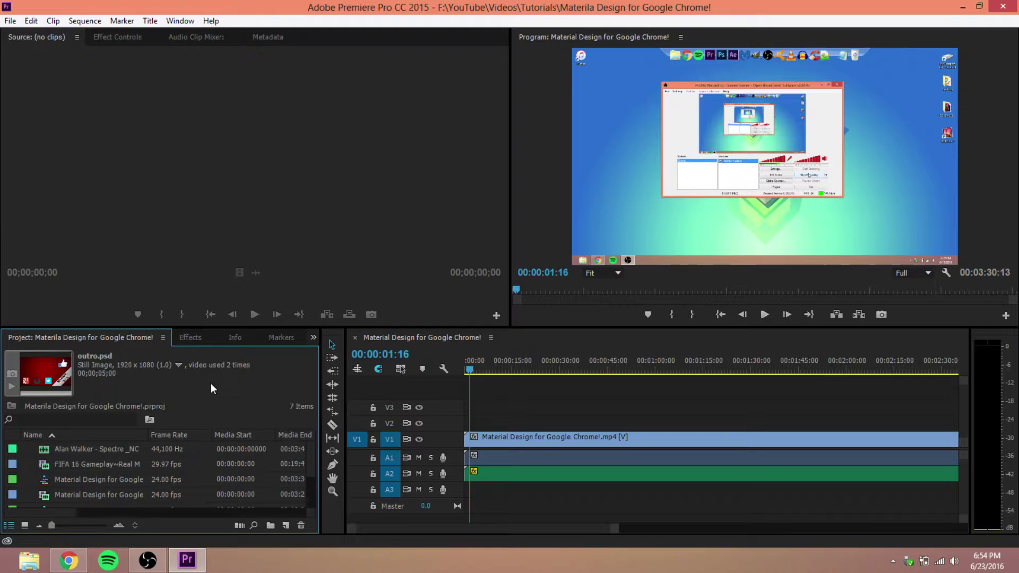
pyautogui.click(132, 127)
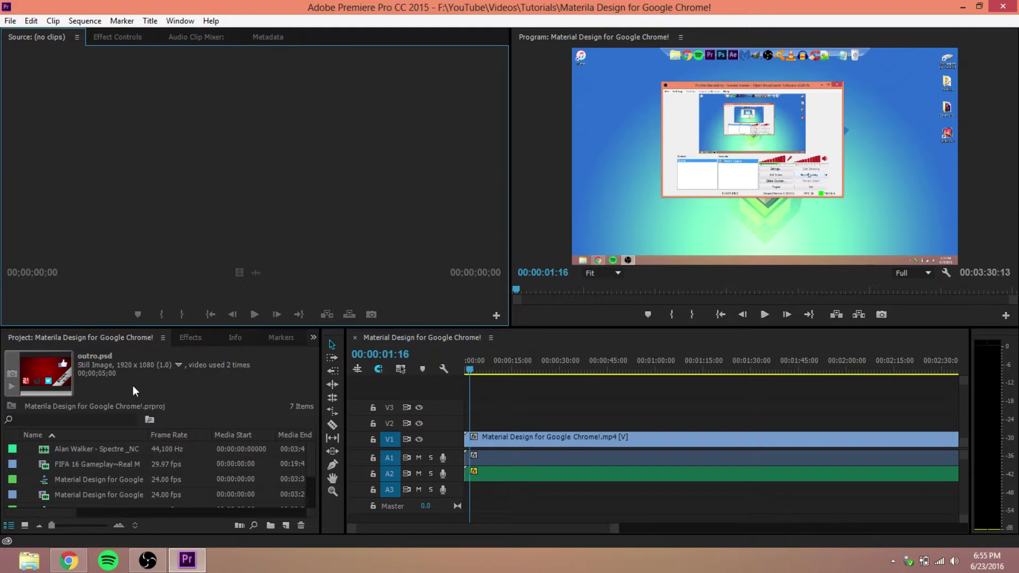
# - Load the FIFA 16 gameplay clip into the Source monitor and play it
pyautogui.click(62, 467)
pyautogui.moveTo(63, 465); pyautogui.dragTo(176, 219)
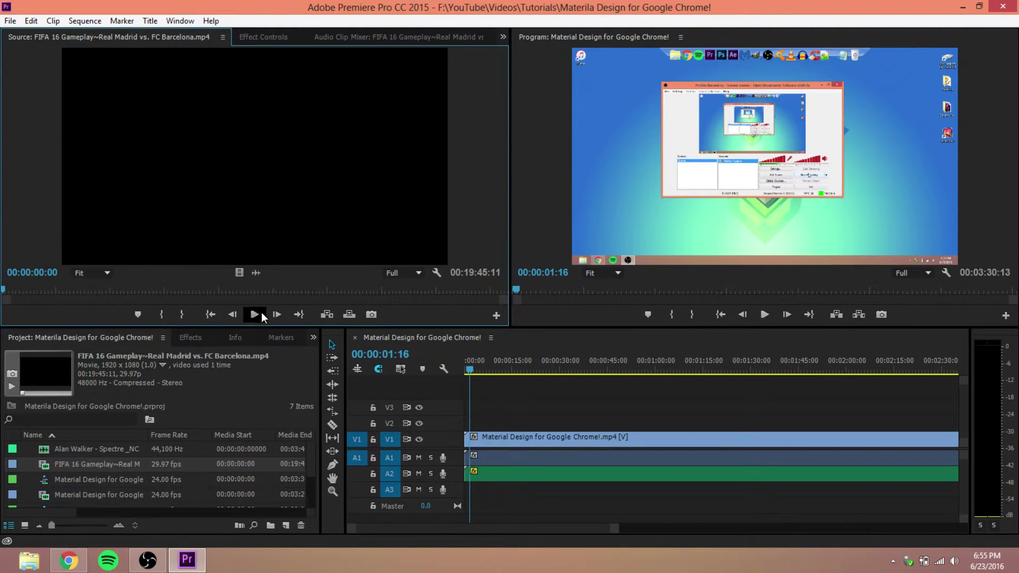
pyautogui.click(257, 315)
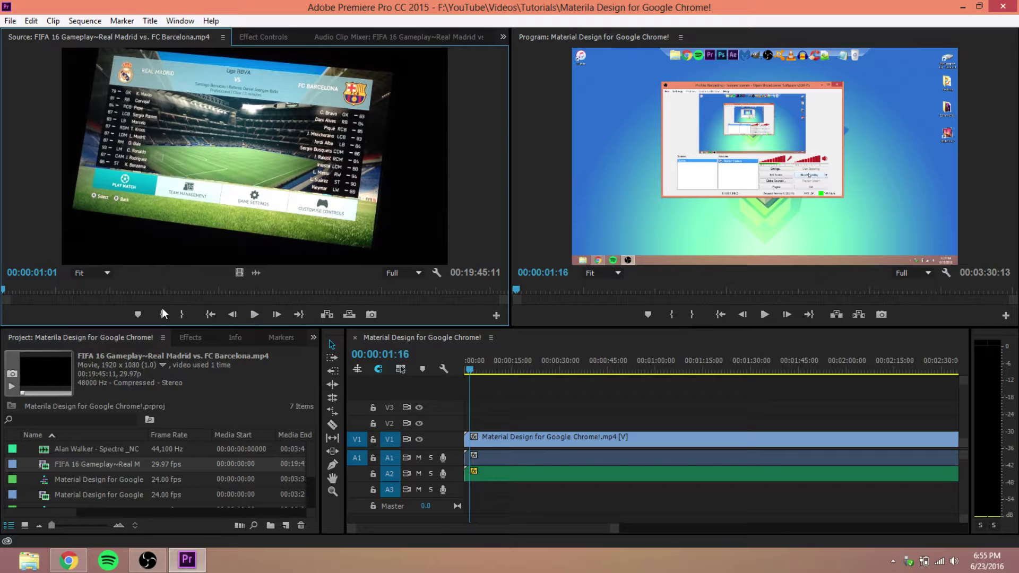
pyautogui.click(260, 319)
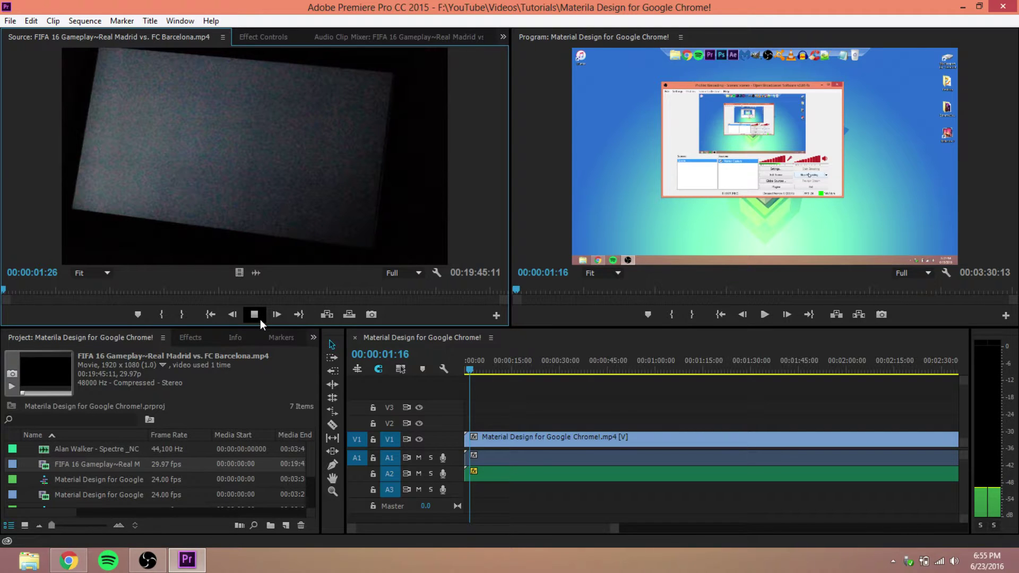
# - Mark the clip's In point at 00:00:03:23 and Out point at 00:00:05:19
pyautogui.click(254, 315)
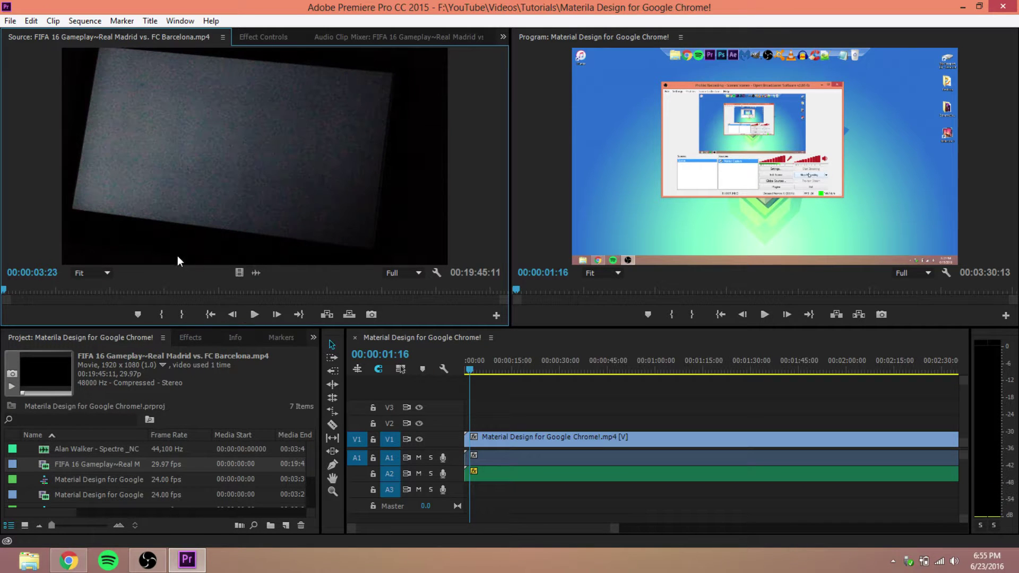
pyautogui.click(161, 314)
pyautogui.click(254, 314)
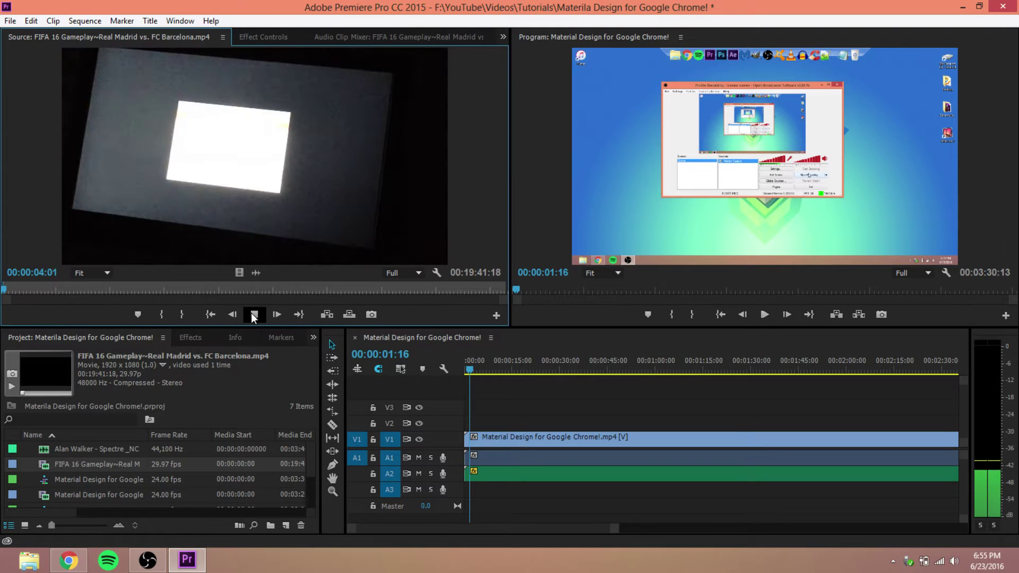
pyautogui.click(254, 315)
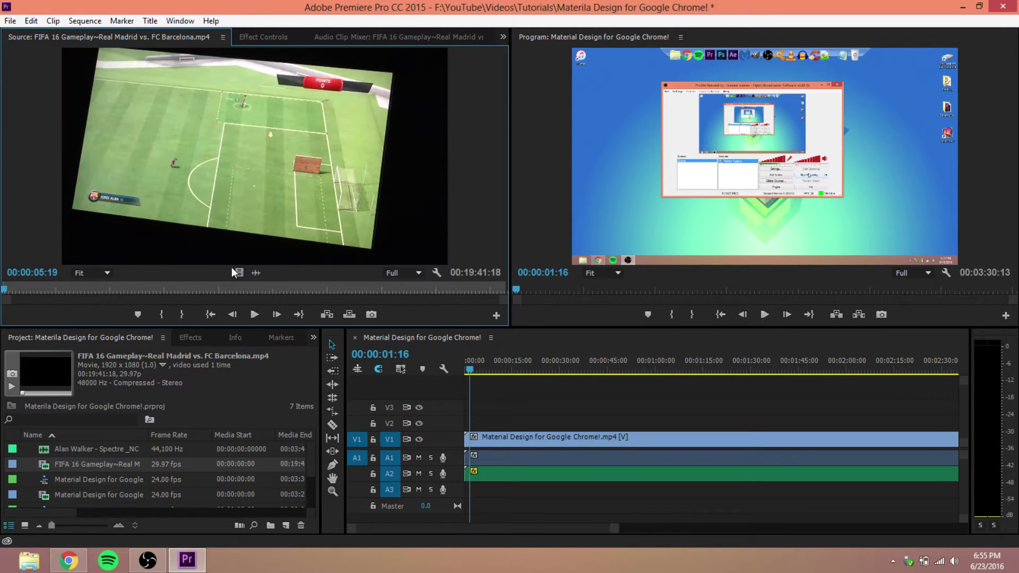
pyautogui.click(181, 314)
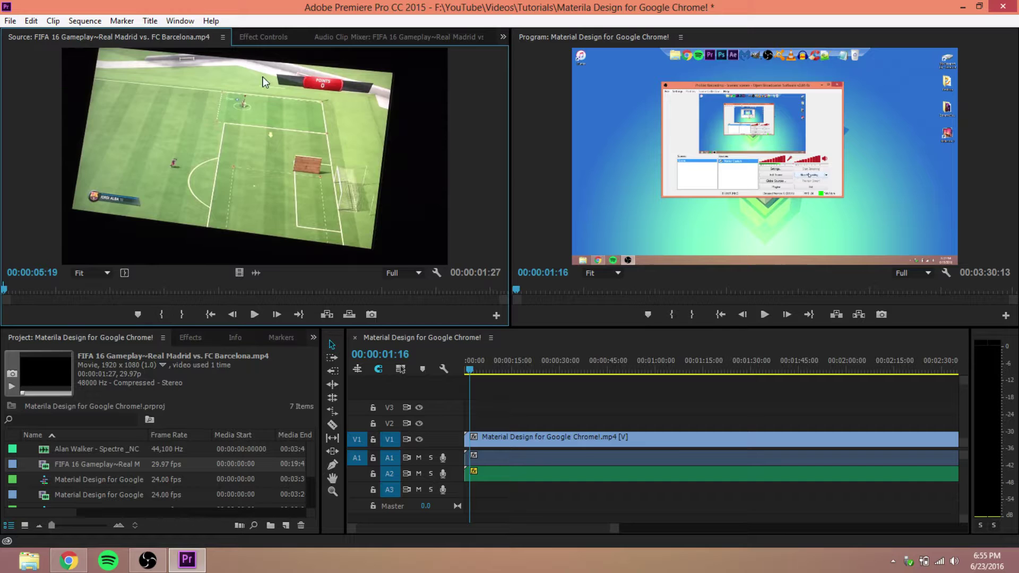
# - In Effect Controls, inspect the Motion properties of the Material Design clip on V1
pyautogui.click(259, 40)
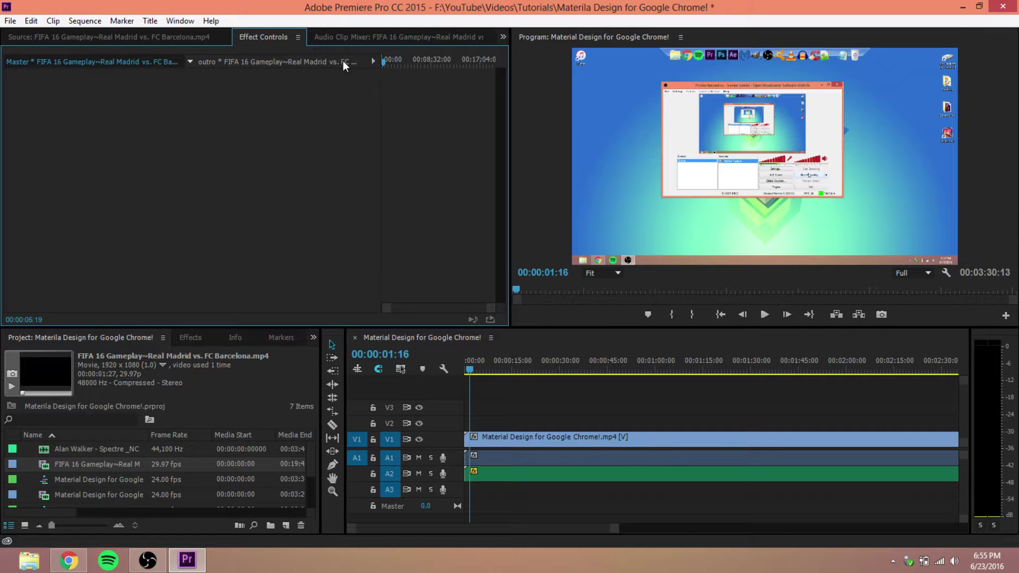
pyautogui.click(536, 436)
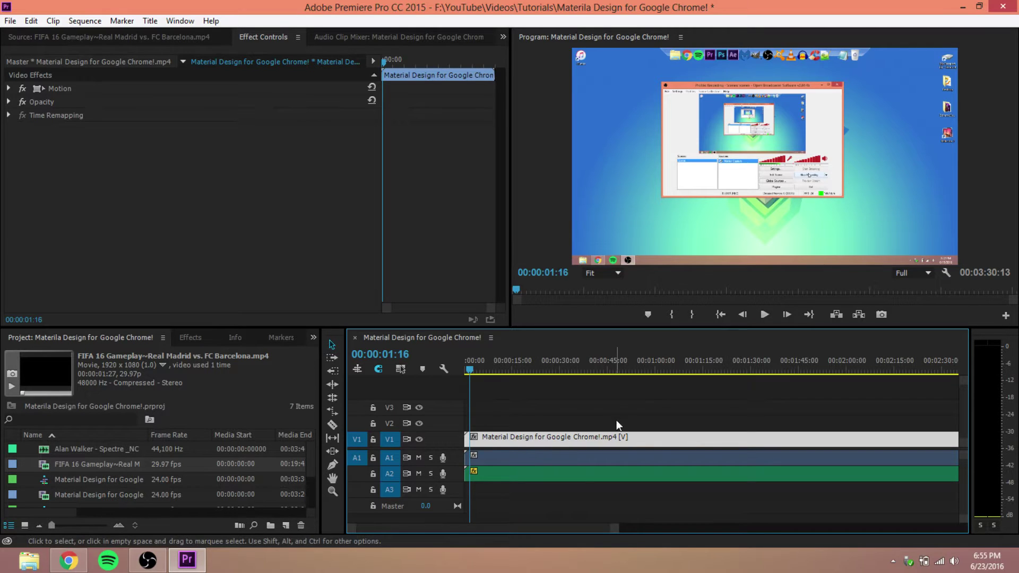
pyautogui.click(7, 108)
pyautogui.click(9, 89)
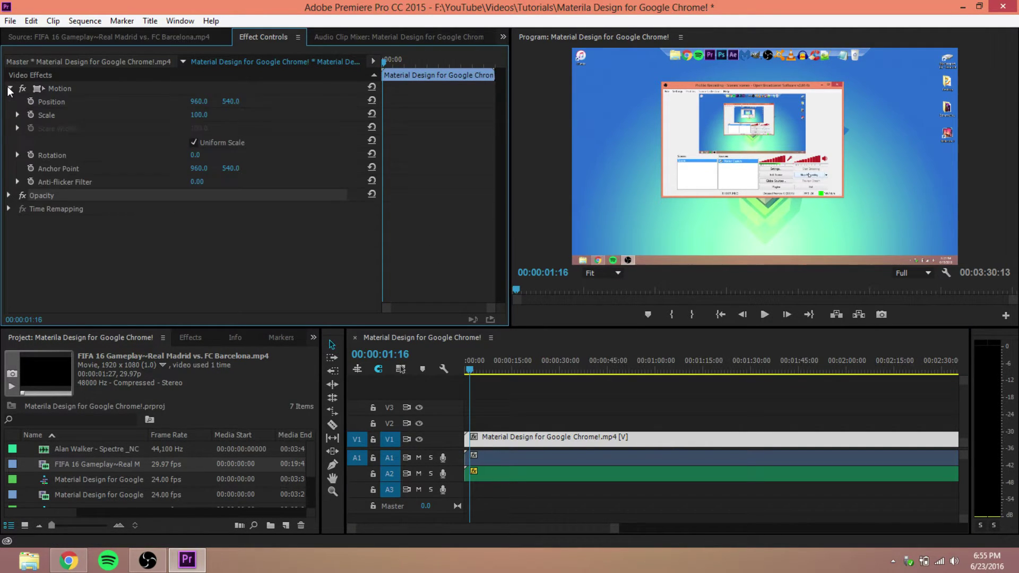
pyautogui.click(9, 88)
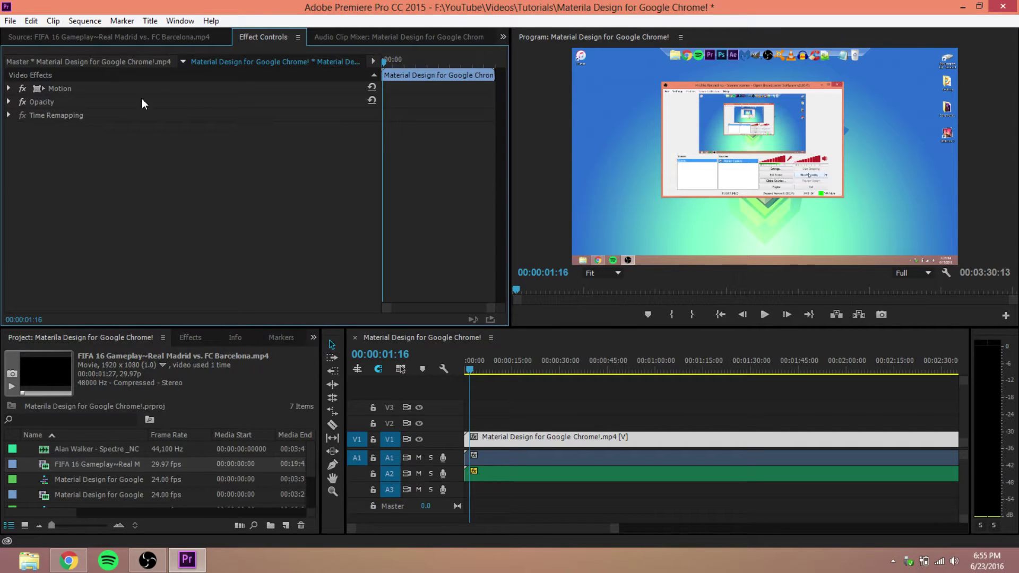
# - Check the Volume and Channel Volume settings of the Alan Walker clip on A2, then show the Audio Clip Mixer
pyautogui.click(491, 471)
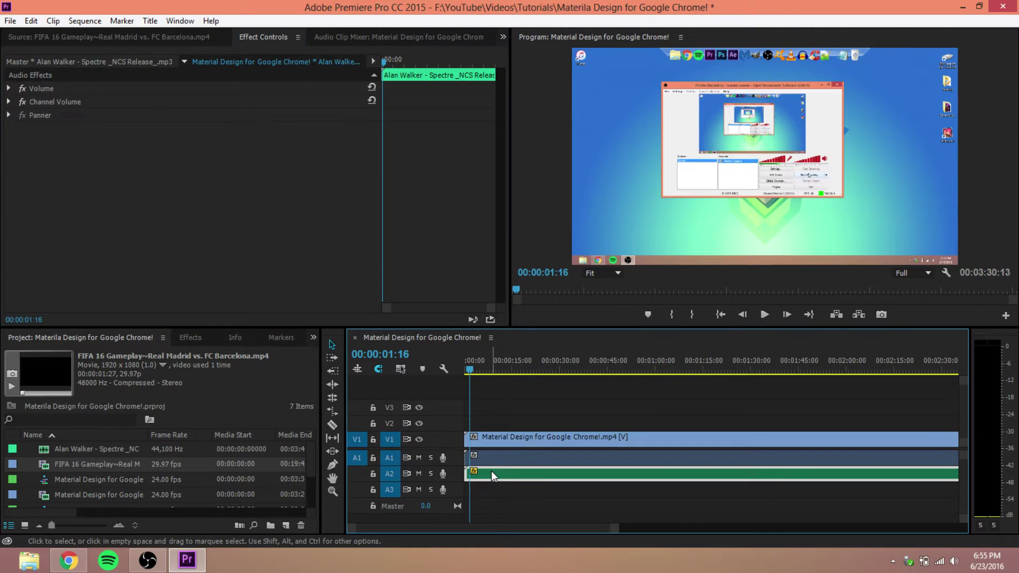
pyautogui.click(9, 88)
pyautogui.click(9, 89)
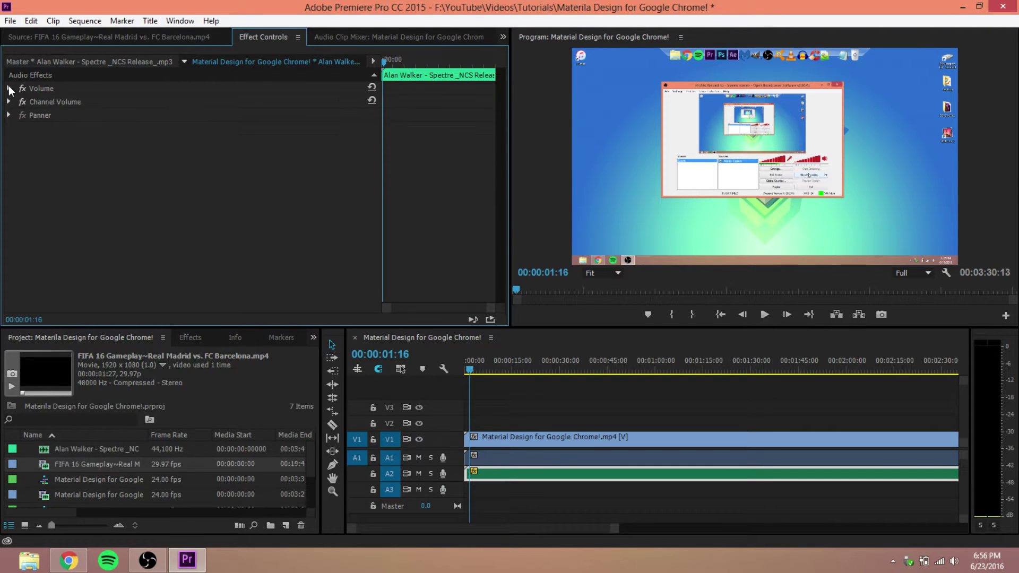
pyautogui.click(10, 101)
pyautogui.click(10, 101)
pyautogui.click(354, 38)
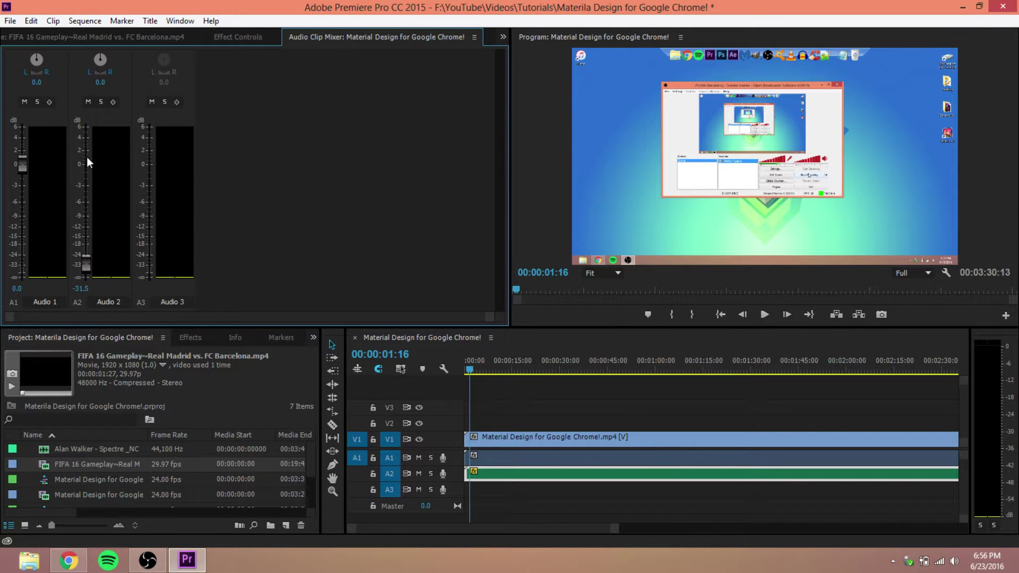
# - Show the FIFA clip in the Source monitor and play the sequence up to 00:00:04:02
pyautogui.click(229, 37)
pyautogui.click(125, 35)
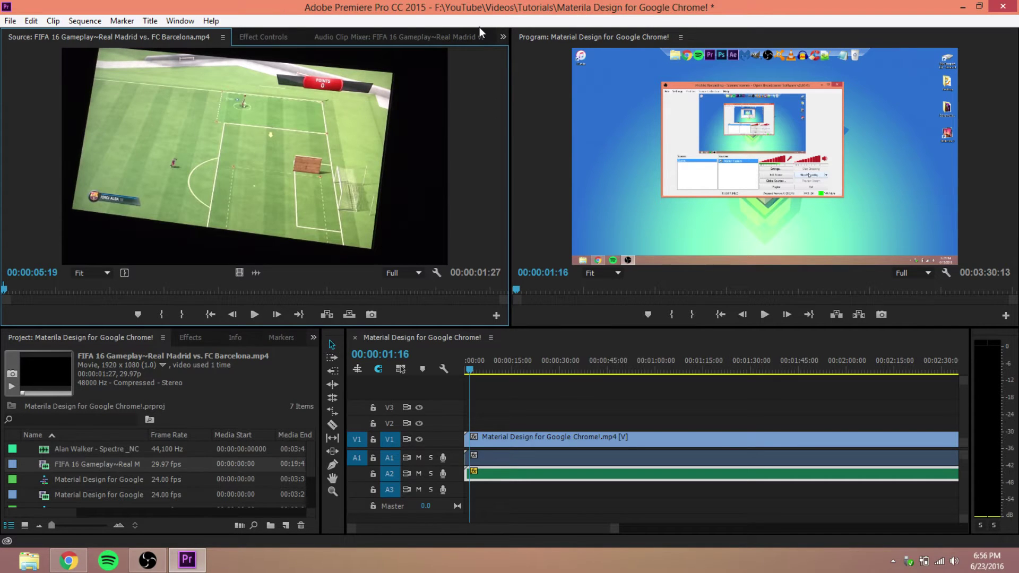
pyautogui.click(561, 118)
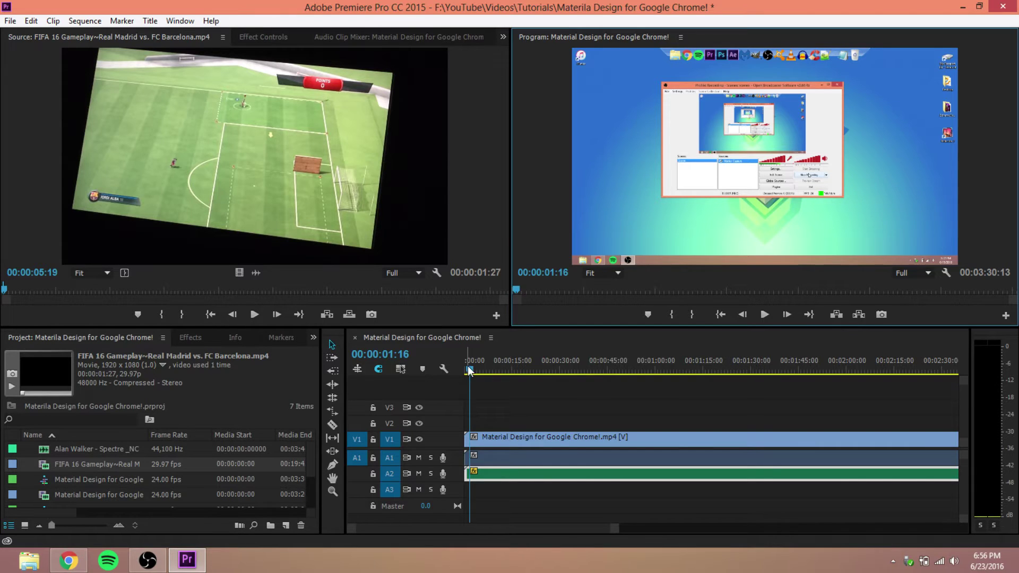
pyautogui.moveTo(465, 373)
pyautogui.mouseDown()
pyautogui.moveTo(654, 366)
pyautogui.moveTo(452, 364)
pyautogui.mouseUp()
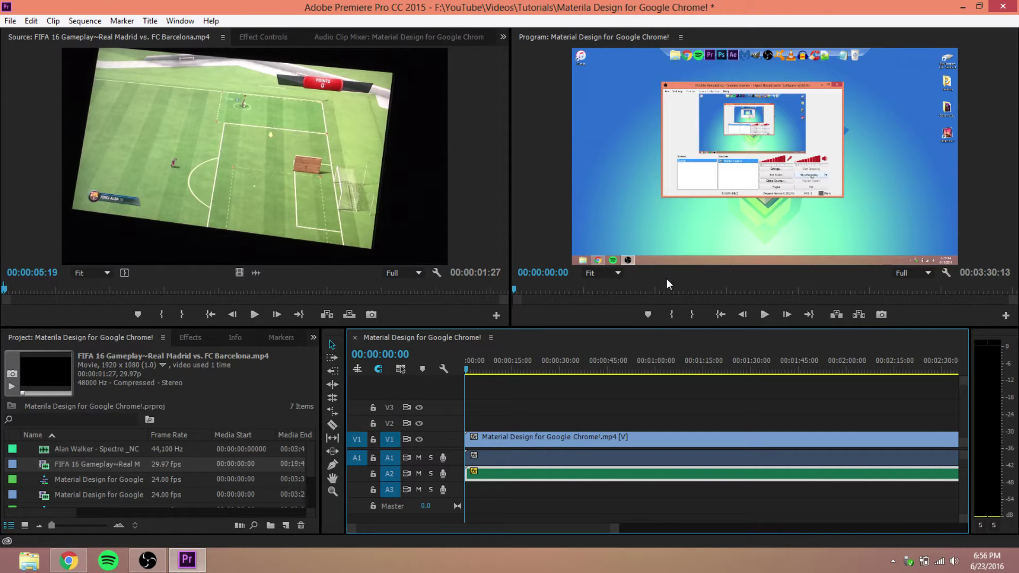
pyautogui.click(764, 314)
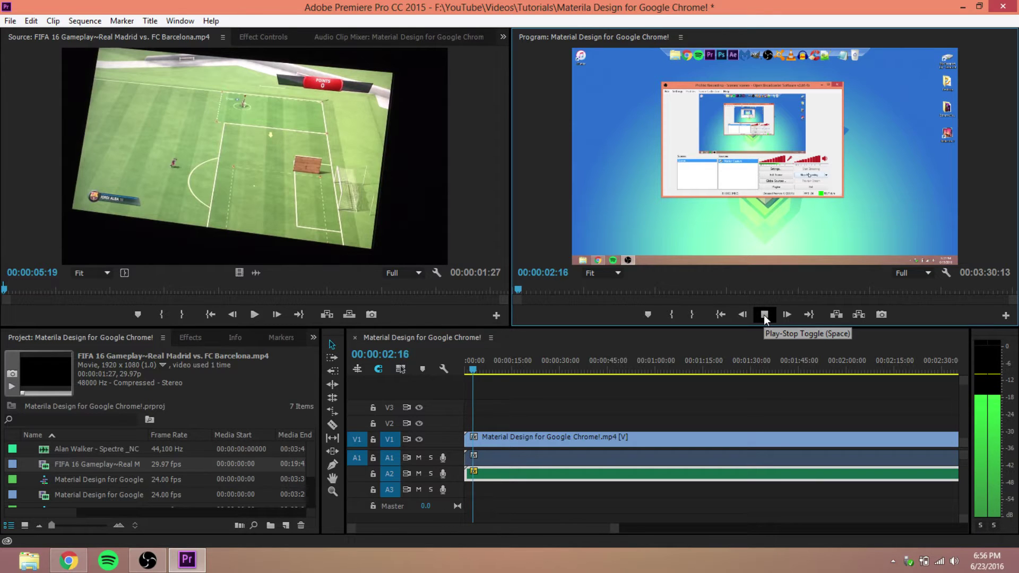
pyautogui.click(764, 314)
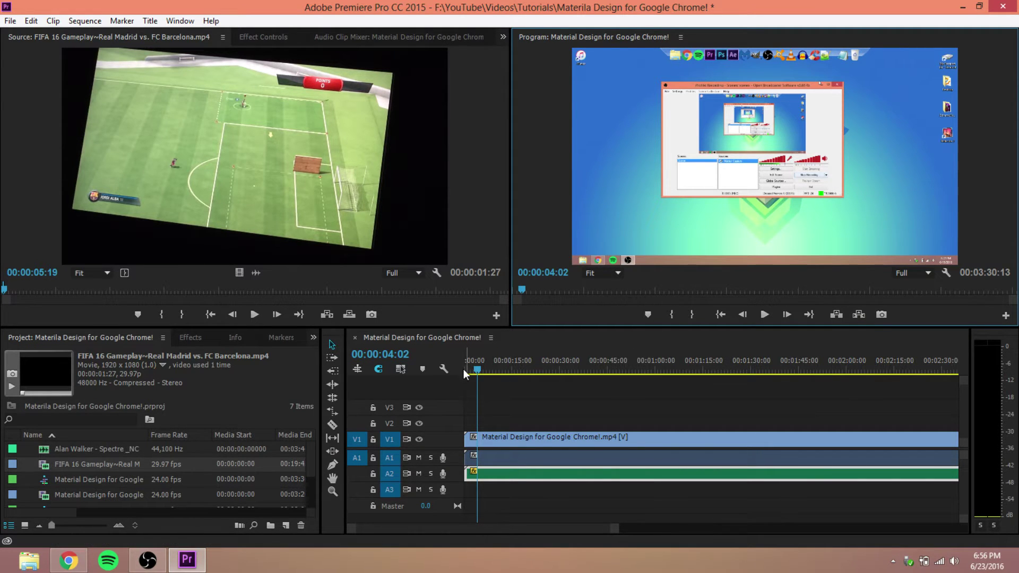
# - Scrub the playhead forward through the later footage, then drag it back to 00:00:00:00
pyautogui.click(513, 351)
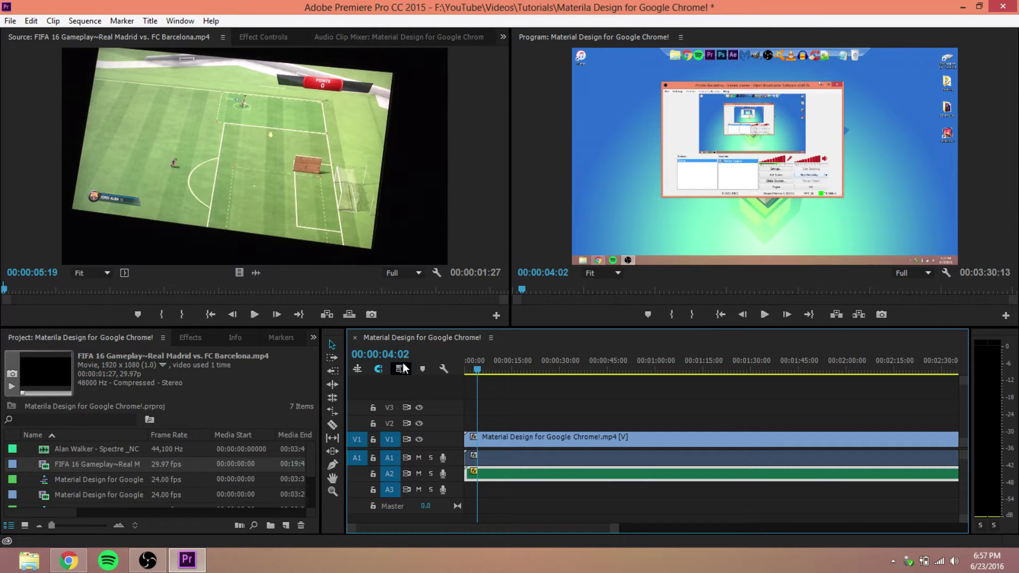
pyautogui.moveTo(477, 370); pyautogui.dragTo(675, 371)
pyautogui.moveTo(644, 529); pyautogui.dragTo(504, 540)
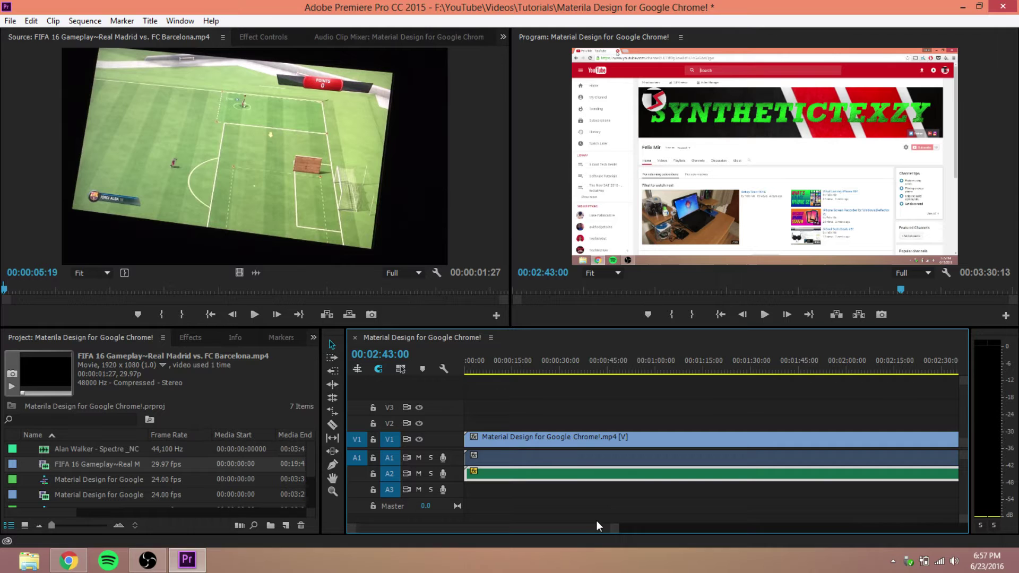
pyautogui.moveTo(583, 530); pyautogui.dragTo(629, 525)
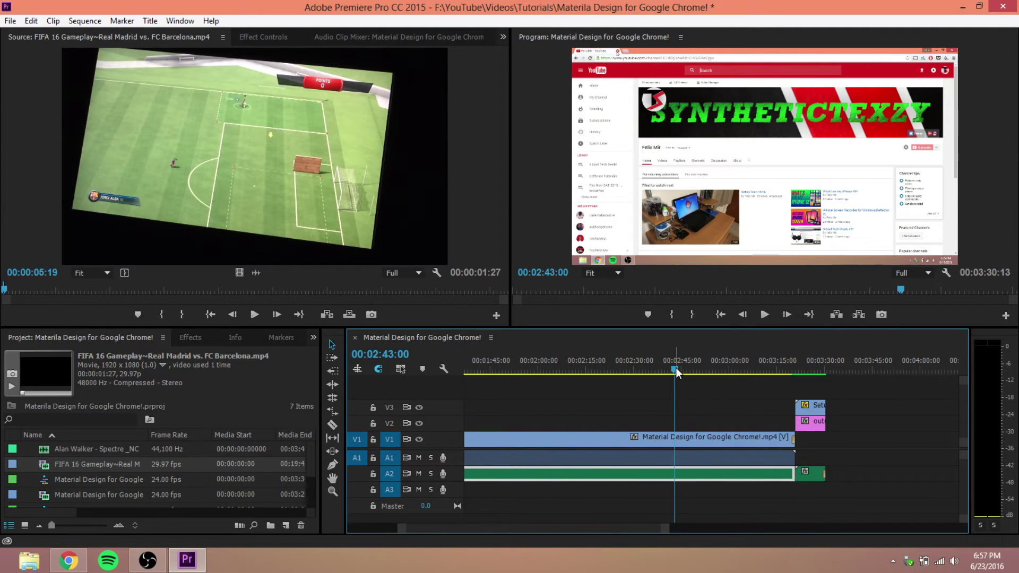
pyautogui.moveTo(676, 367); pyautogui.dragTo(400, 375)
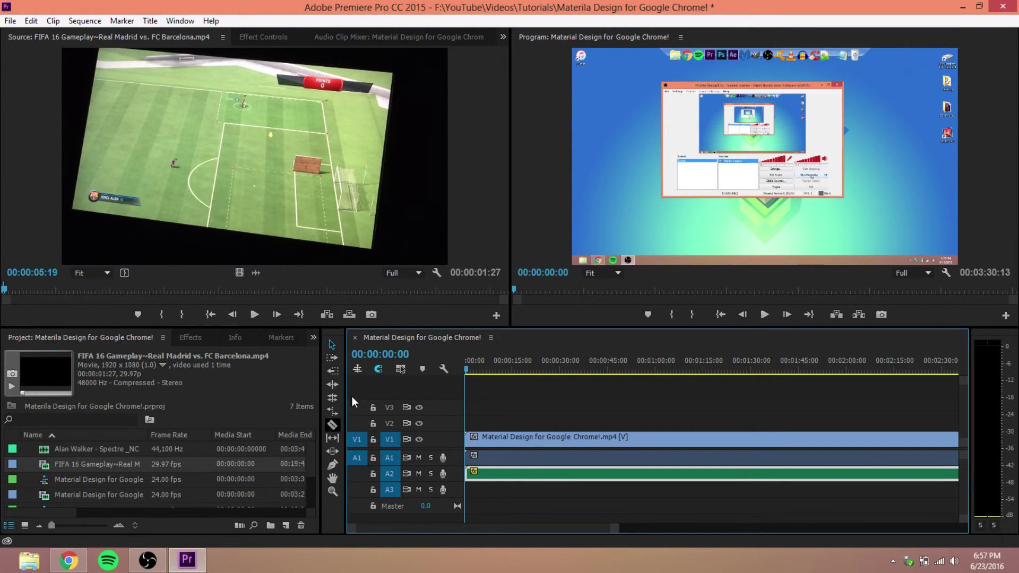
# - Shrink the Project panel, widen the Program monitor, then widen Project to show all columns
pyautogui.moveTo(346, 369); pyautogui.dragTo(478, 371)
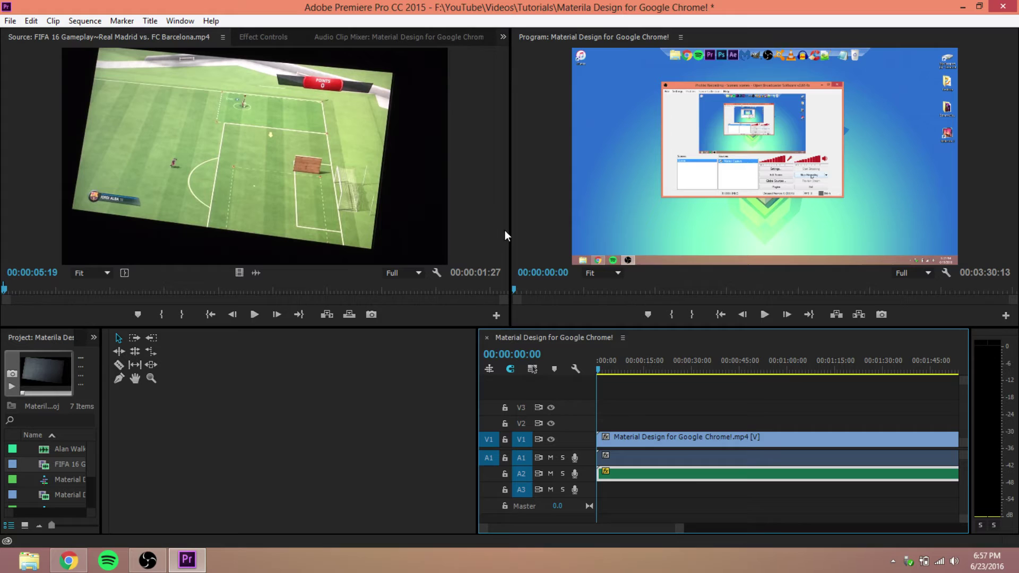
pyautogui.moveTo(508, 234); pyautogui.dragTo(529, 239)
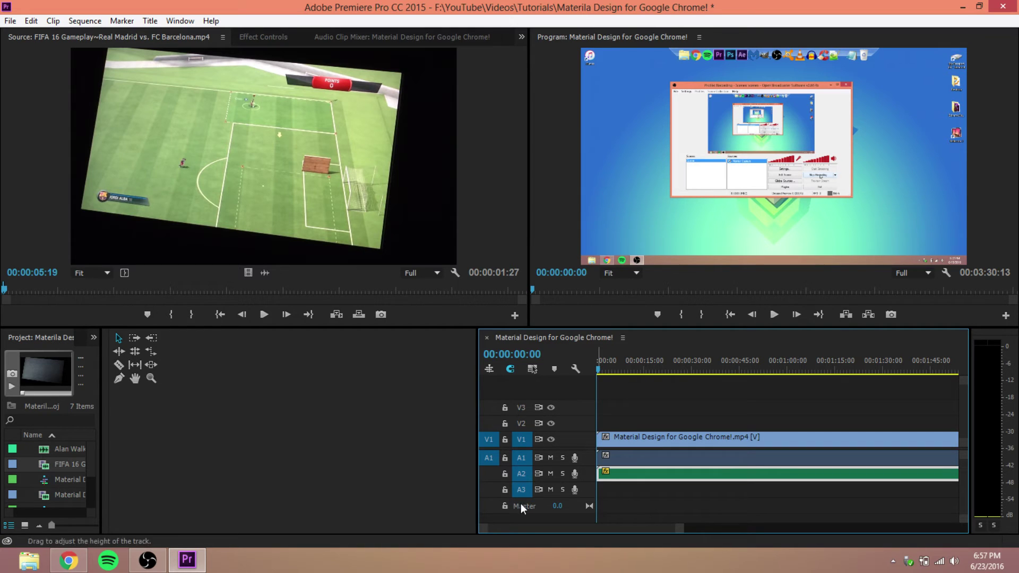
pyautogui.click(97, 424)
pyautogui.moveTo(100, 424); pyautogui.dragTo(476, 413)
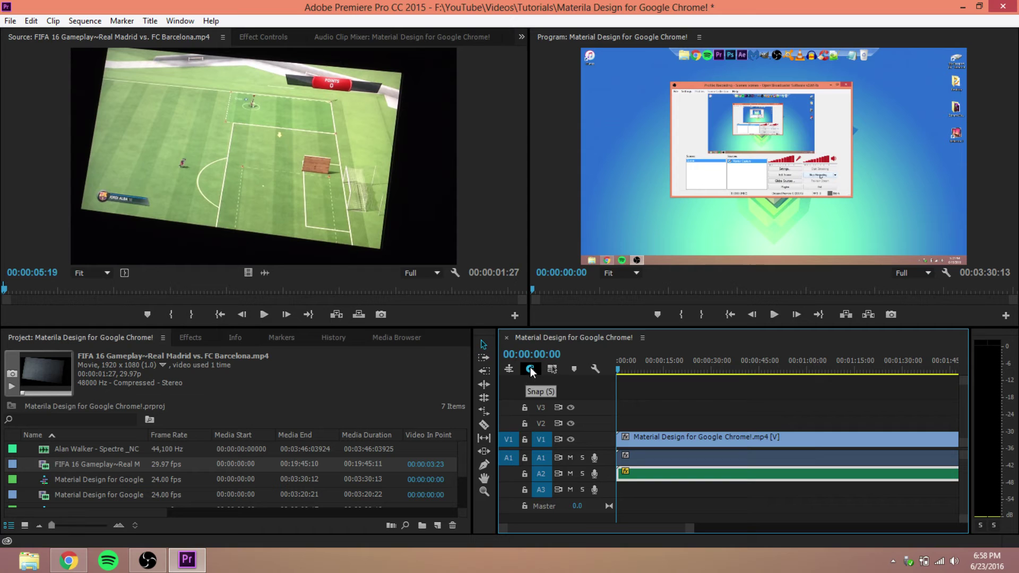
# - Narrow the Project panel and widen the Timeline panel
pyautogui.moveTo(586, 527); pyautogui.dragTo(632, 527)
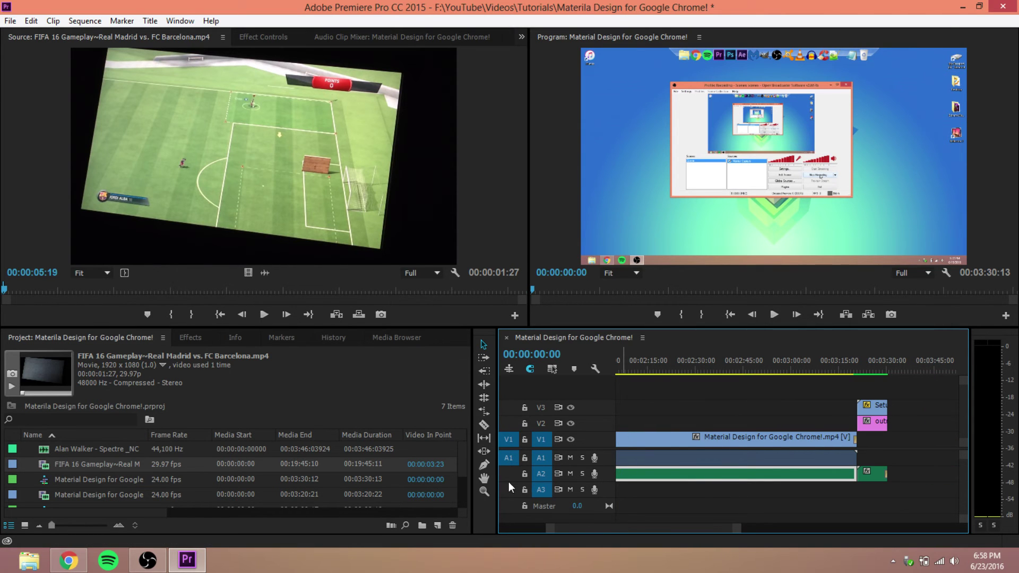
pyautogui.moveTo(473, 409); pyautogui.dragTo(208, 419)
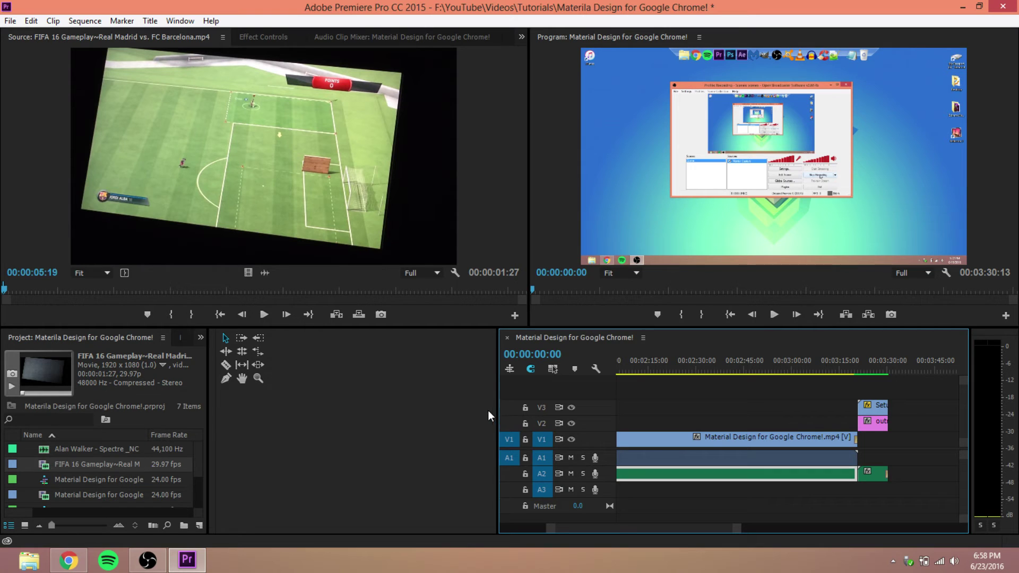
pyautogui.moveTo(496, 411); pyautogui.dragTo(302, 414)
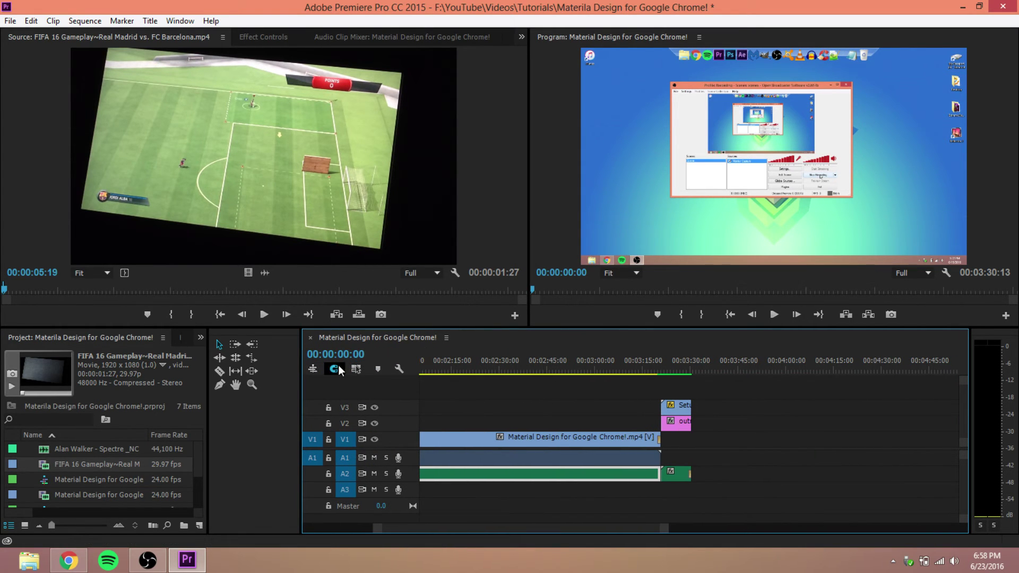
# - Turn off snapping and move the pink outro clip on V2 to the V1 clip's end
pyautogui.moveTo(681, 422); pyautogui.dragTo(693, 425)
pyautogui.click(334, 368)
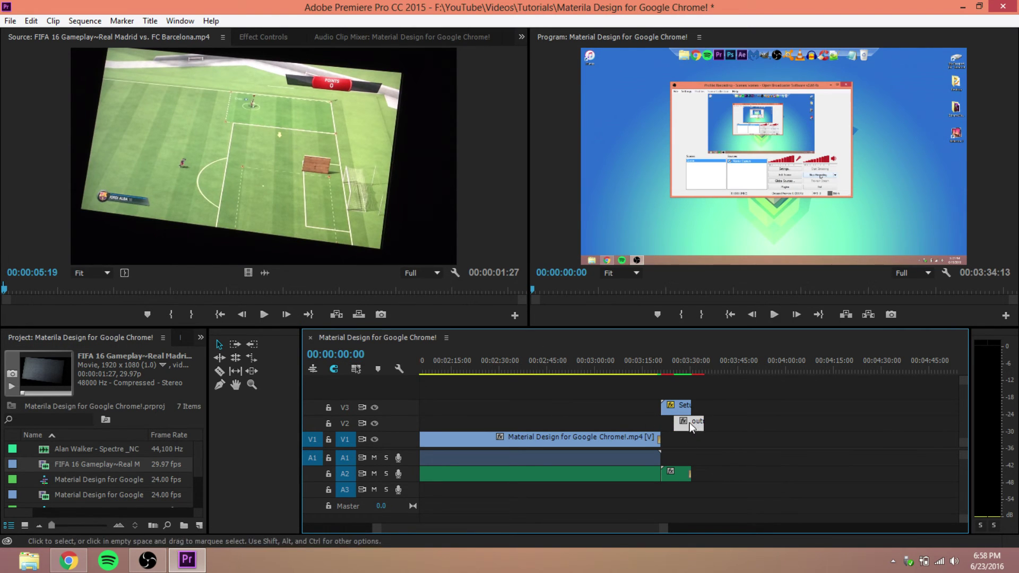
pyautogui.moveTo(690, 422); pyautogui.dragTo(679, 426)
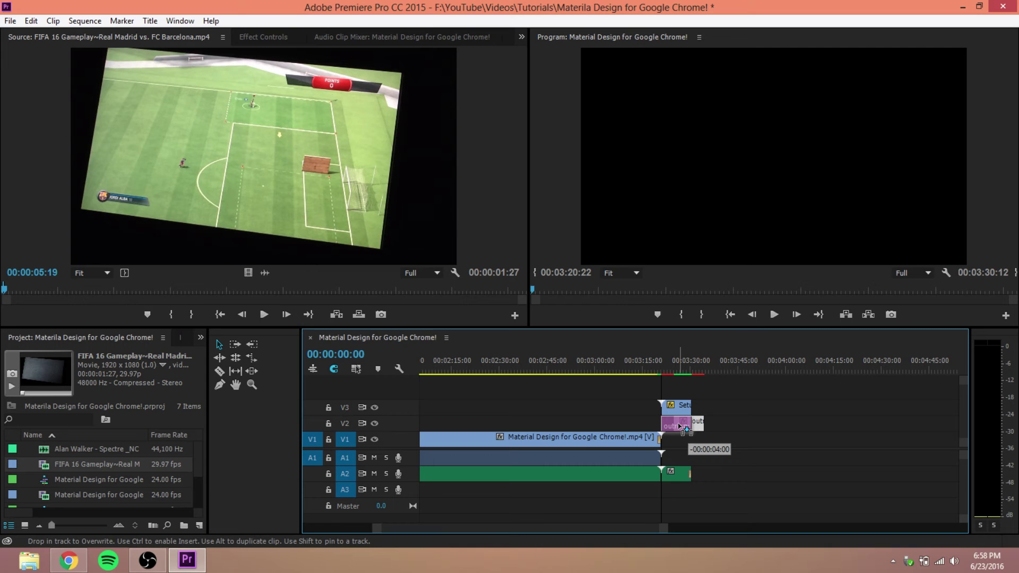
pyautogui.moveTo(679, 426); pyautogui.dragTo(679, 424)
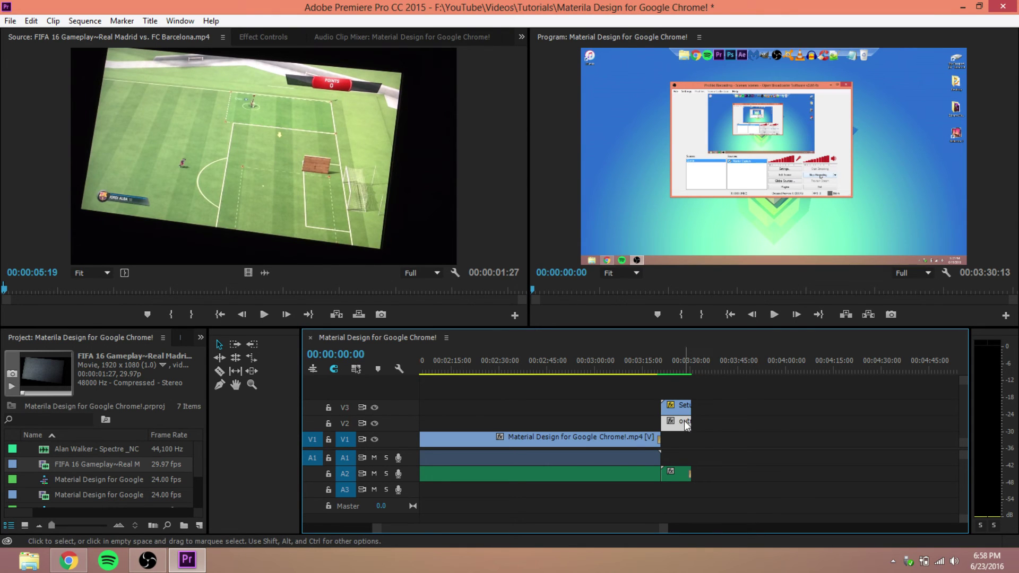
pyautogui.click(674, 474)
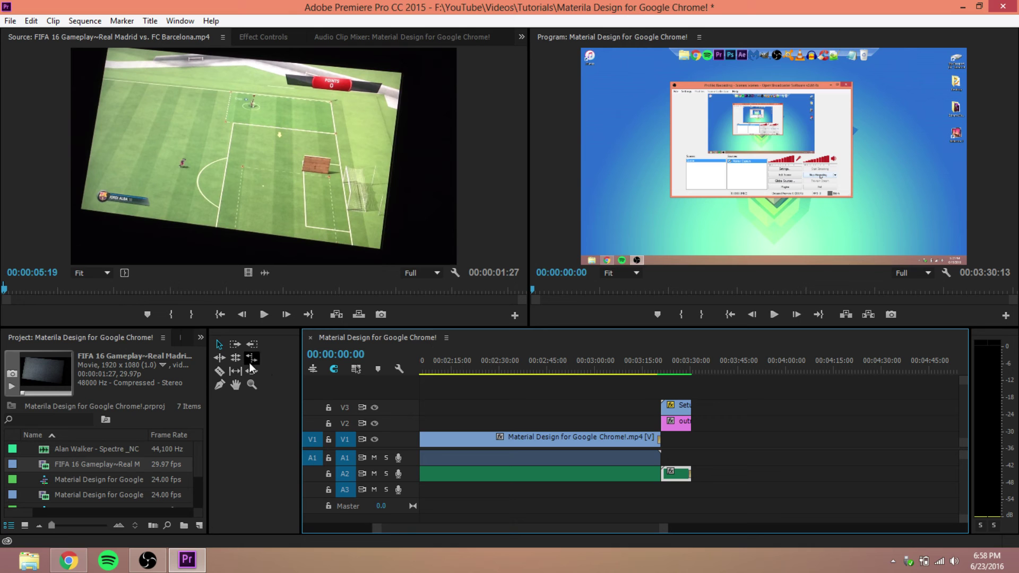
pyautogui.click(447, 339)
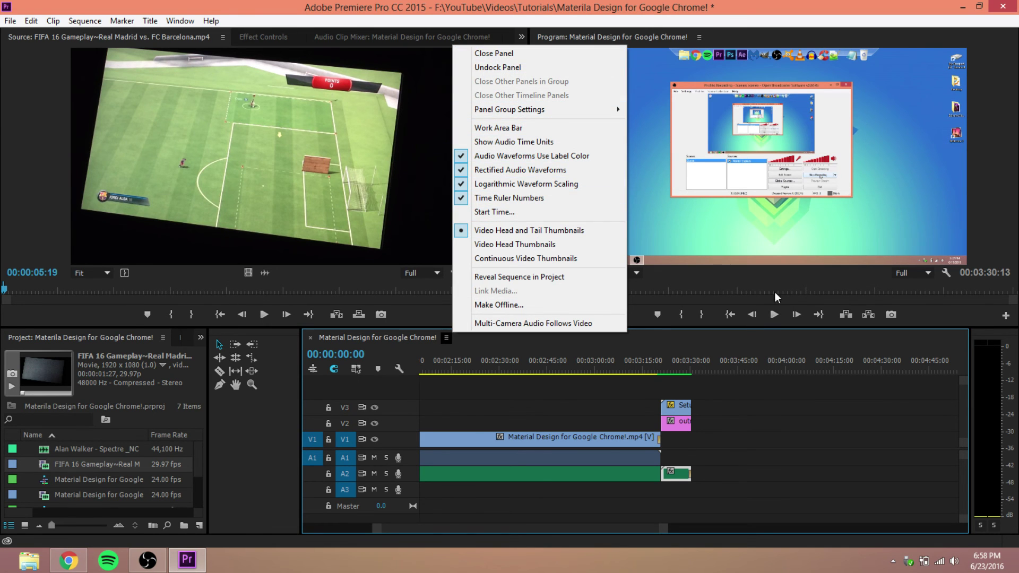
pyautogui.click(470, 345)
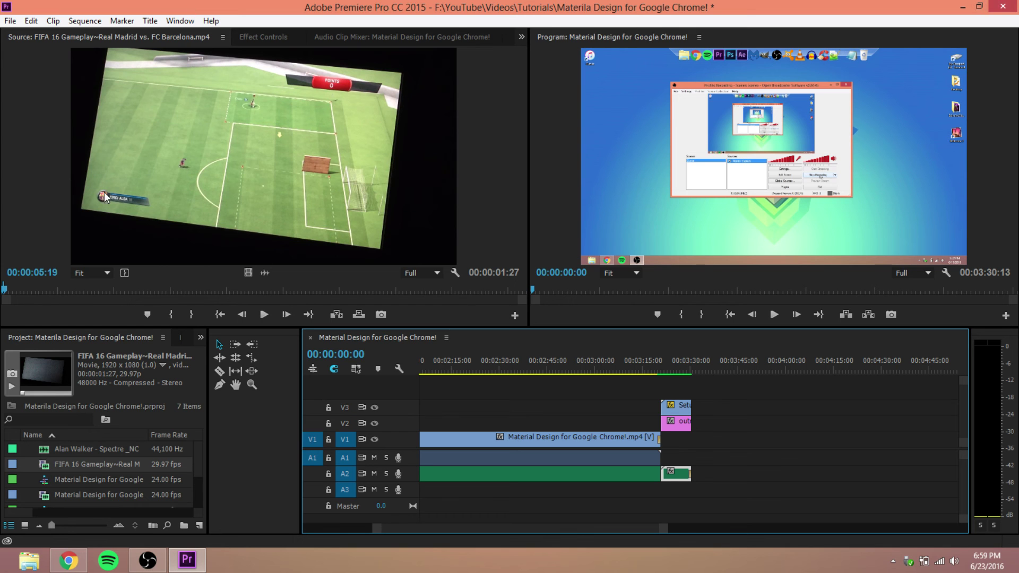
# - Bring the OBS recording window back in front of Premiere Pro
pyautogui.click(154, 565)
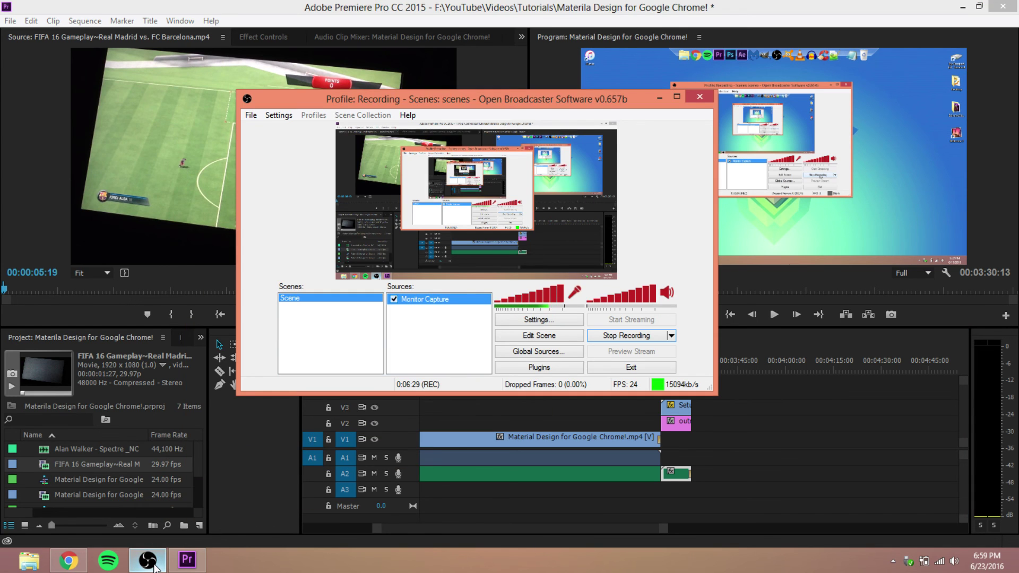